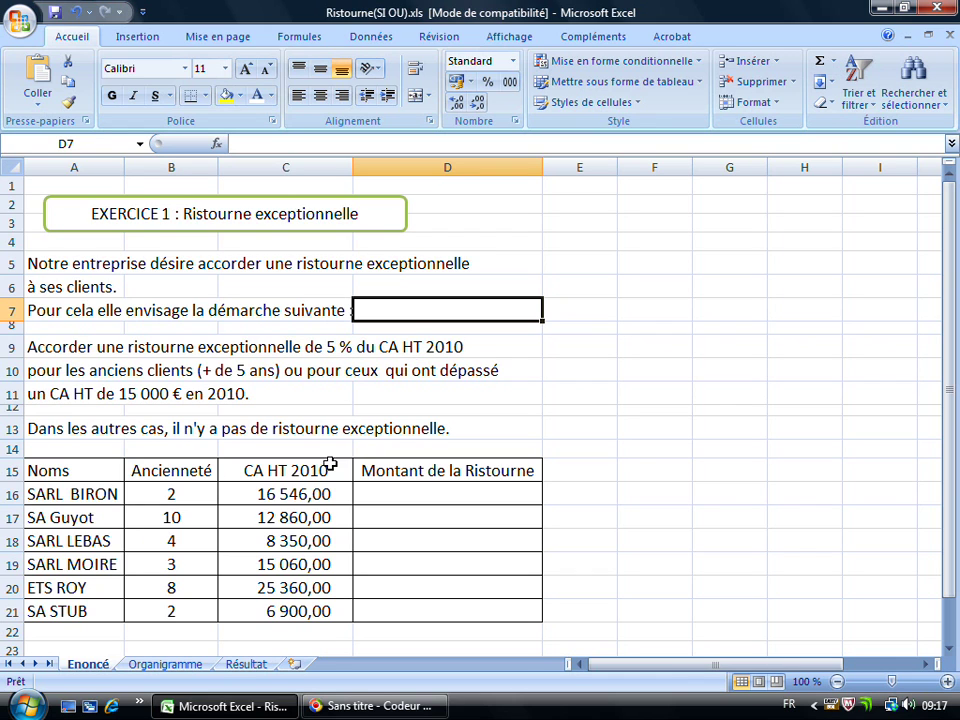
# - Set the font colour of cell D16 in the Montant de la Ristourne column to black
pyautogui.click(518, 492)
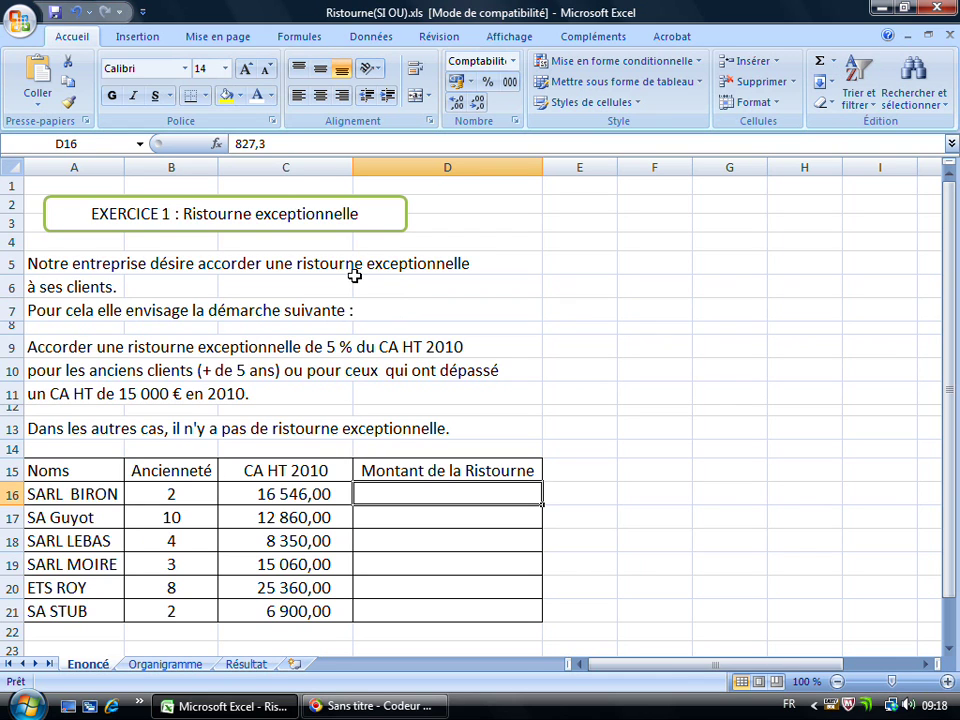
pyautogui.click(268, 97)
pyautogui.click(262, 121)
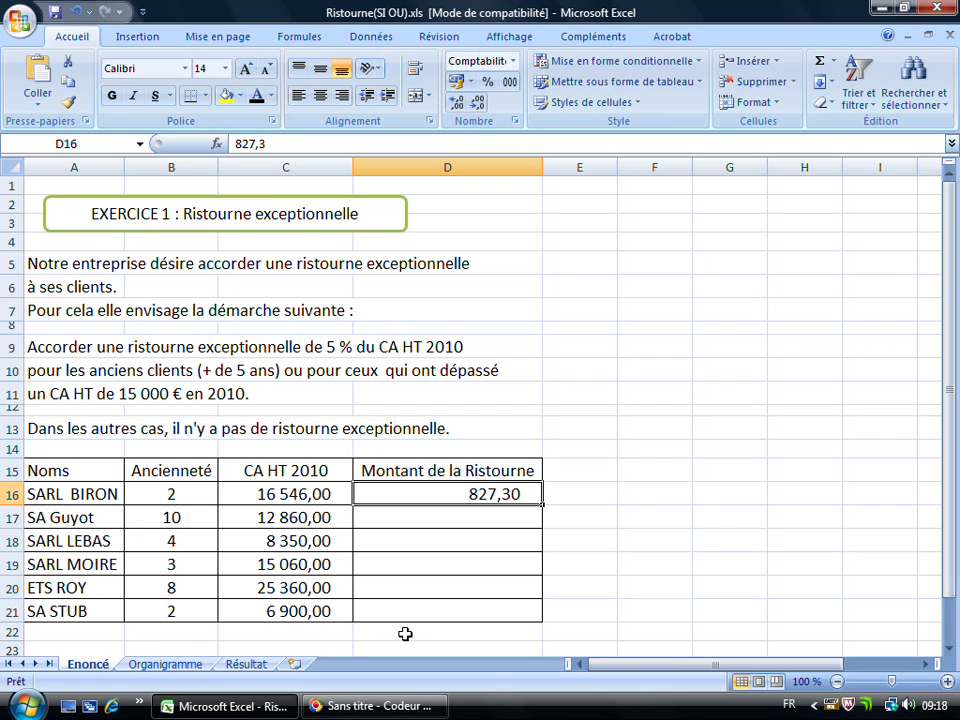
# - On the Organigramme sheet, colour the hidden text of the two upper boxes, L'ancienneté and CA HT 2010, black
pyautogui.click(160, 664)
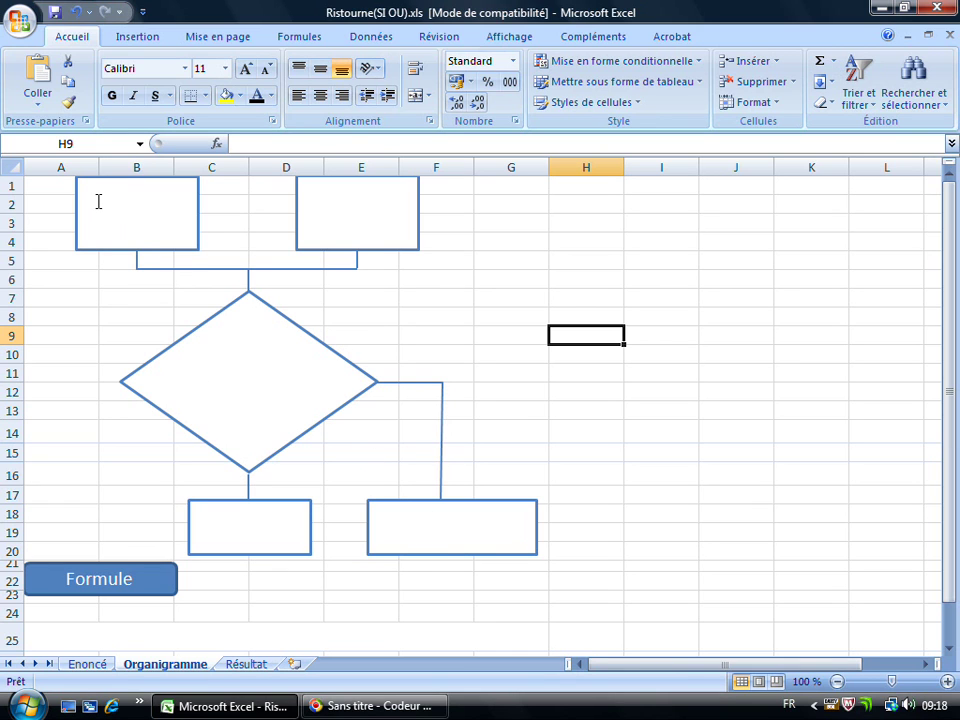
pyautogui.moveTo(95, 207); pyautogui.dragTo(193, 204)
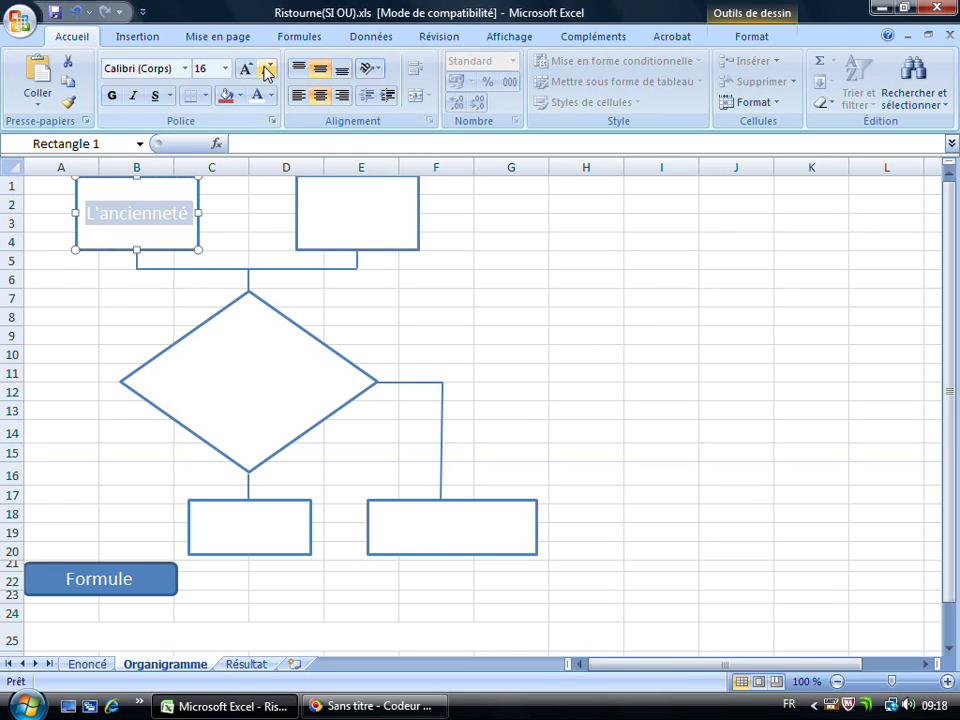
pyautogui.click(273, 96)
pyautogui.click(258, 117)
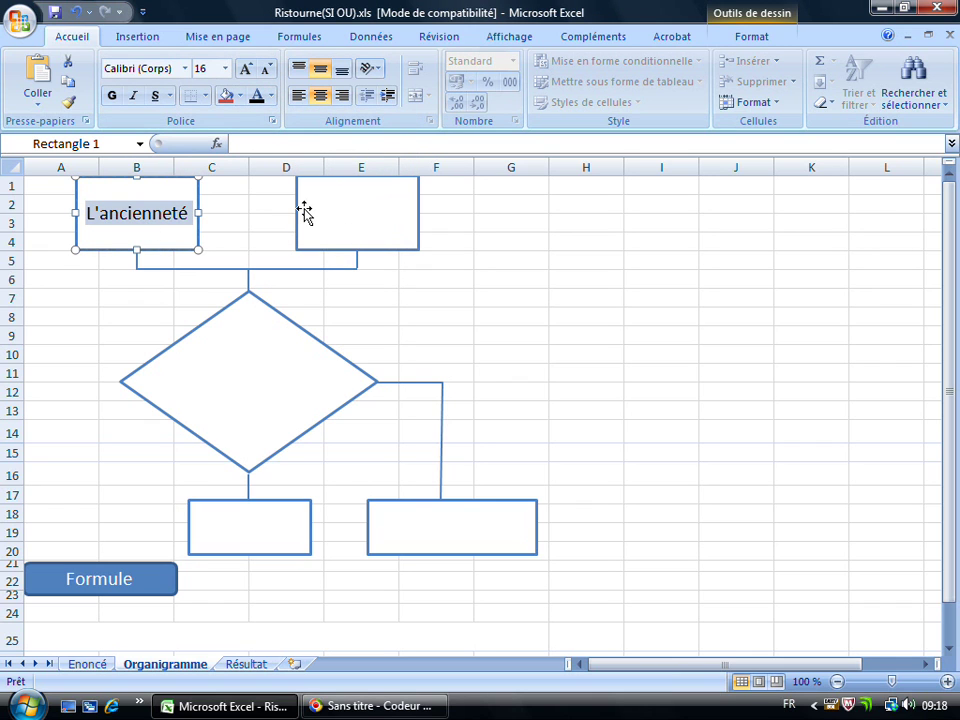
pyautogui.moveTo(312, 211); pyautogui.dragTo(415, 211)
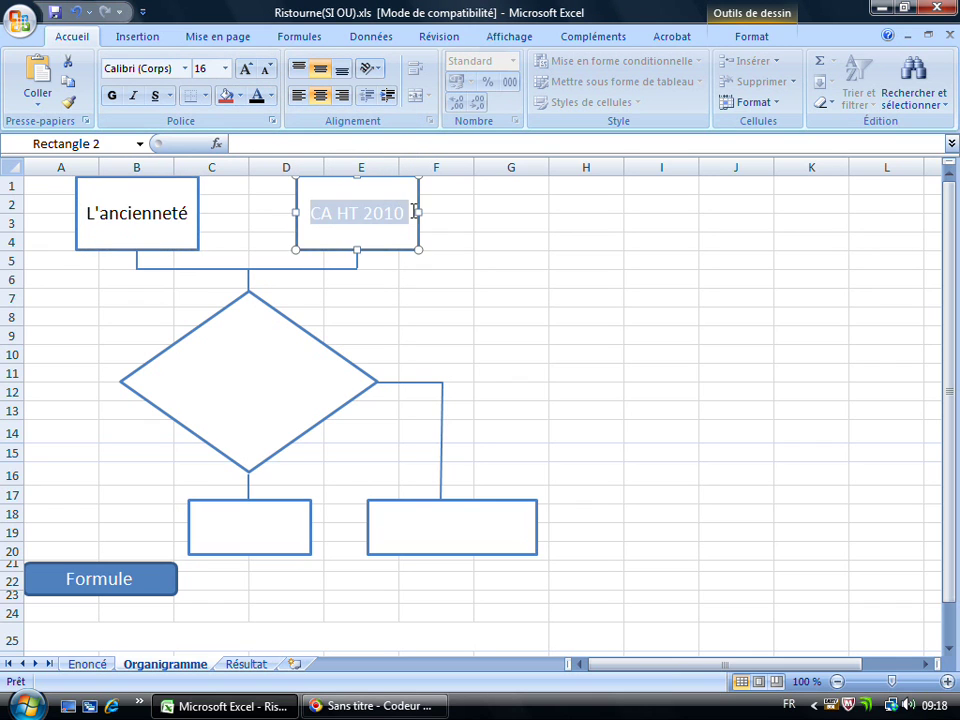
pyautogui.click(256, 96)
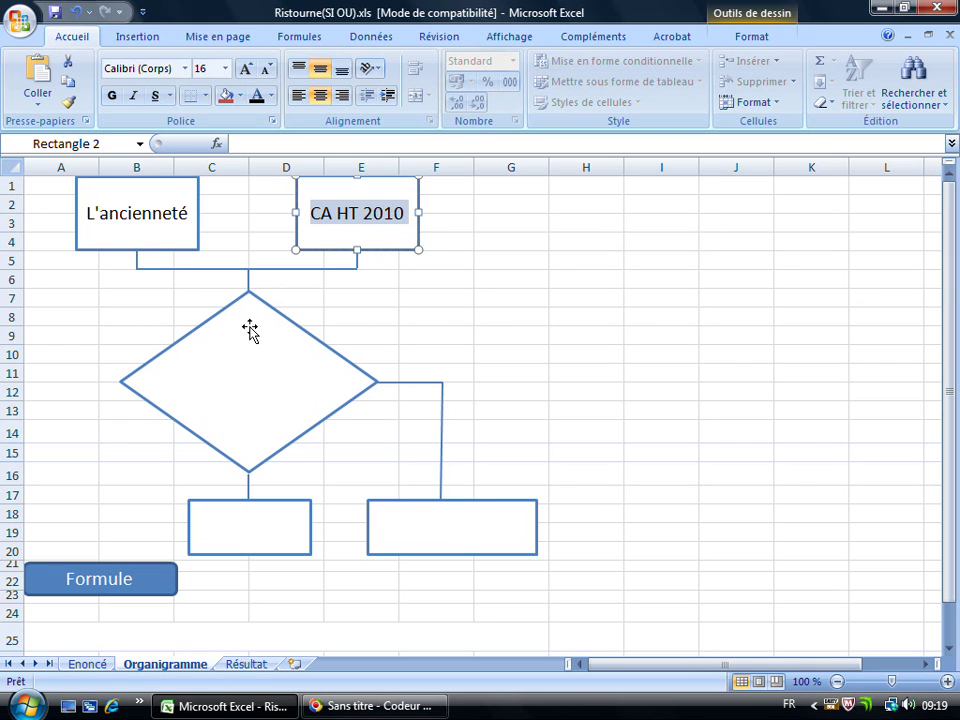
# - Colour the condition text in the flowchart's diamond black and remove its question mark line
pyautogui.moveTo(249, 358); pyautogui.dragTo(279, 435)
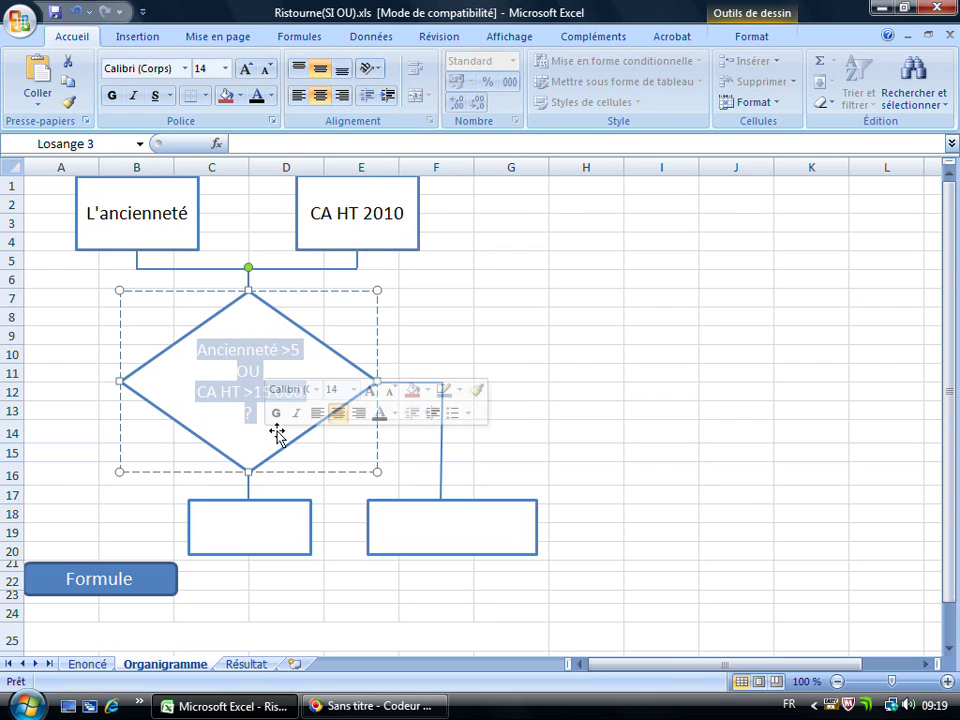
pyautogui.click(256, 96)
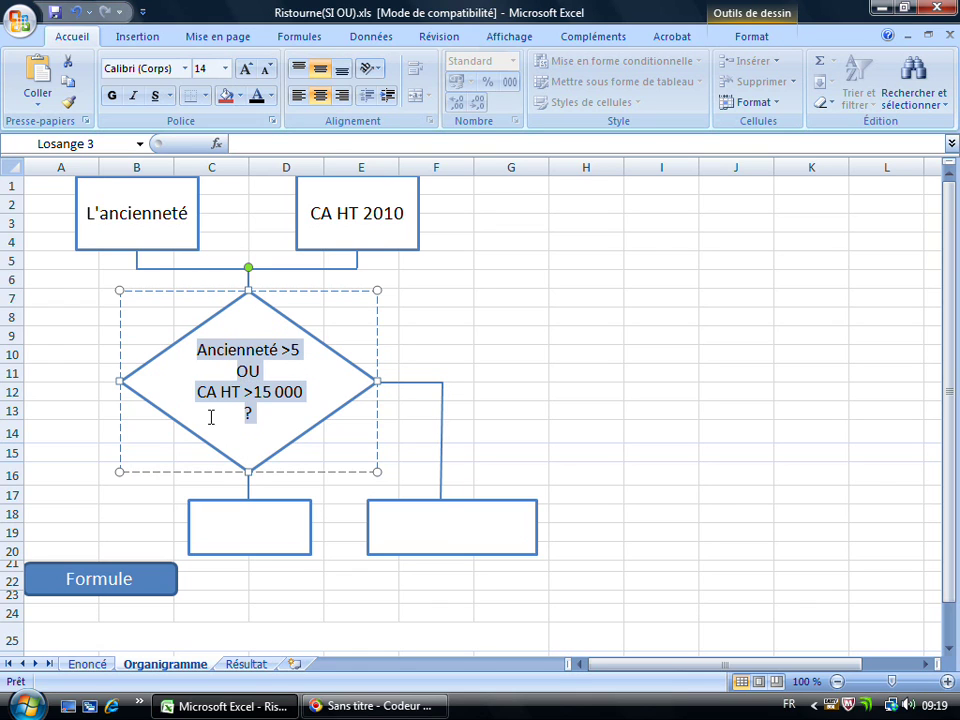
pyautogui.hotkey('ctrl', 'z')
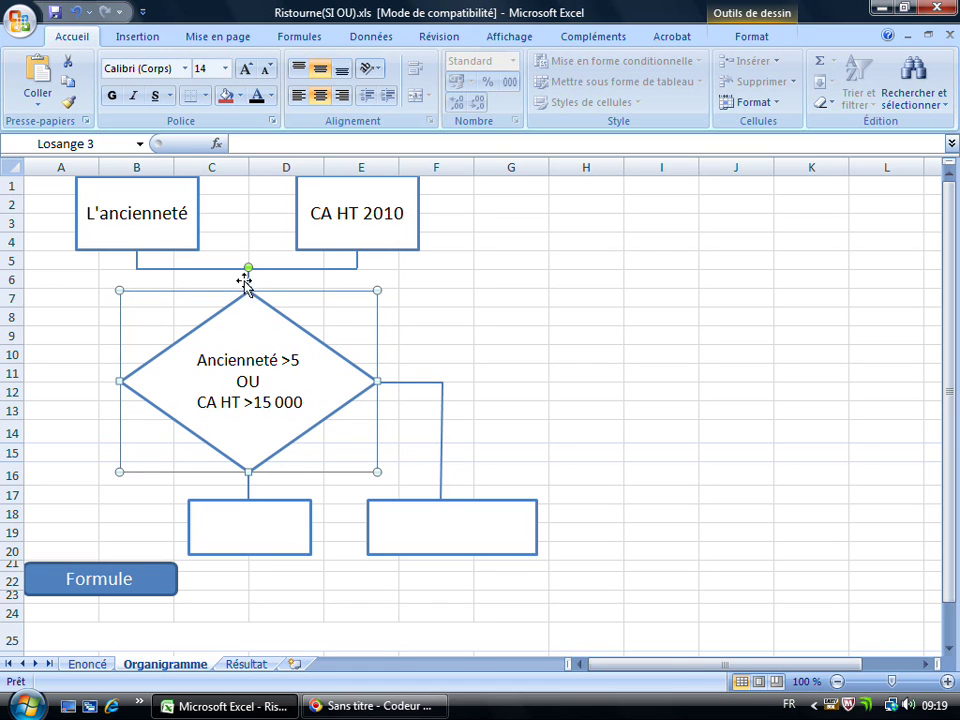
# - Set the font colour of the branch labels OUI in G14 and NON in C16 to black
pyautogui.click(521, 430)
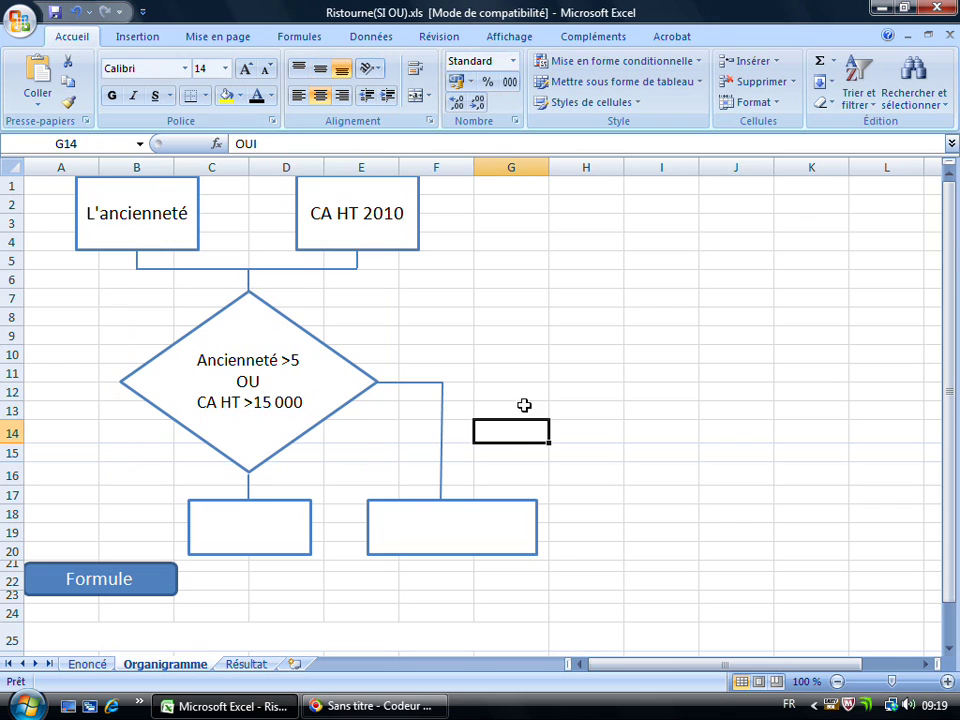
pyautogui.click(258, 96)
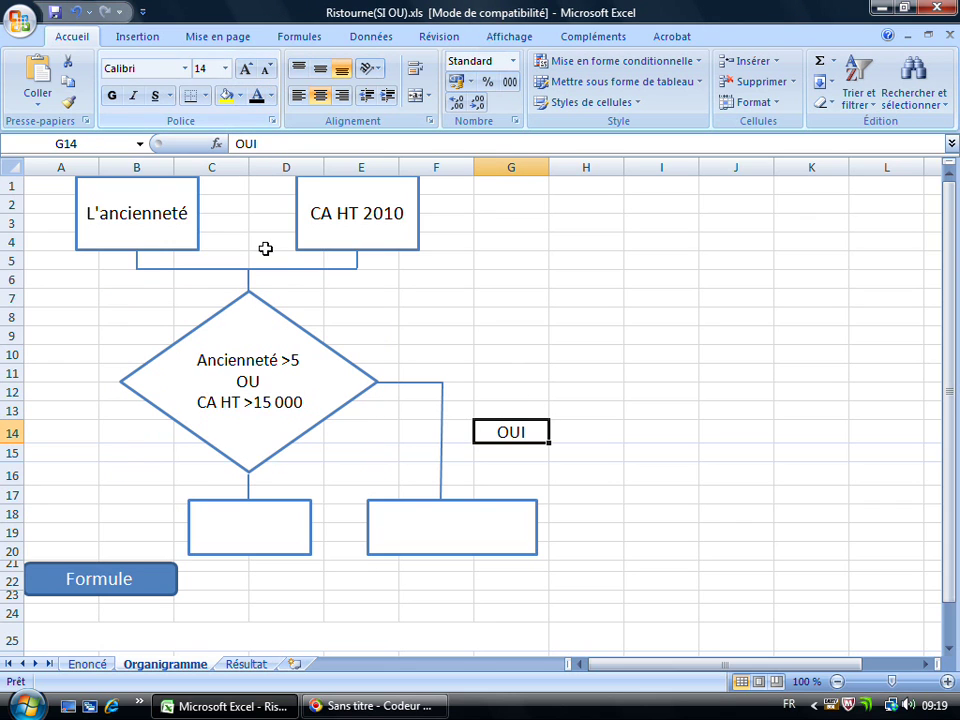
pyautogui.click(187, 481)
pyautogui.click(258, 96)
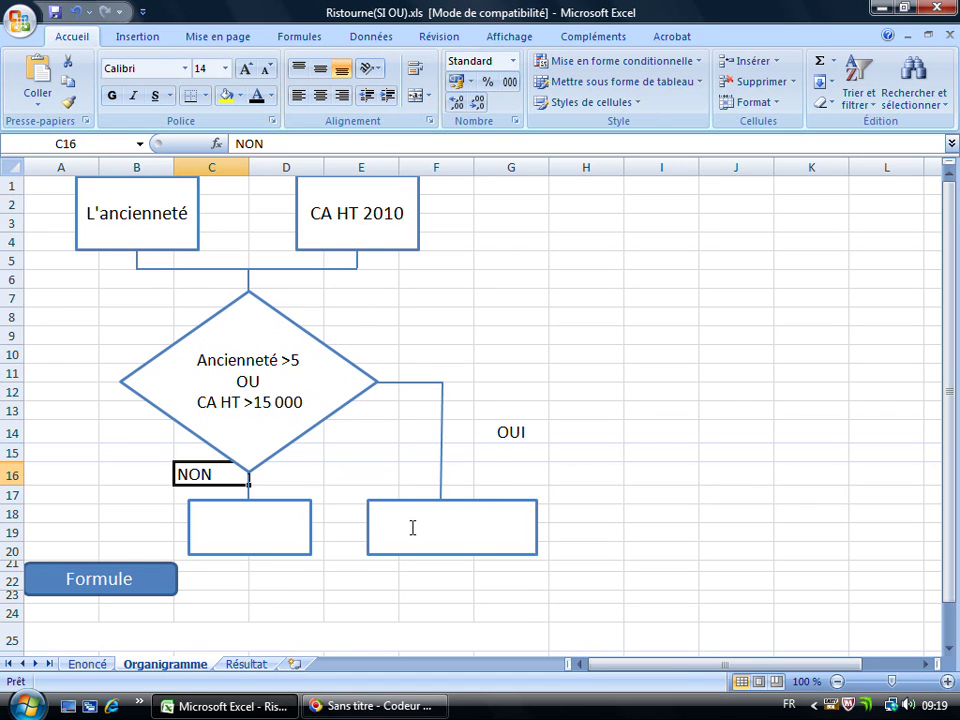
# - Colour the text of the two lower result boxes, CA HT * 5/100 and 0 €, black
pyautogui.moveTo(393, 525); pyautogui.dragTo(516, 527)
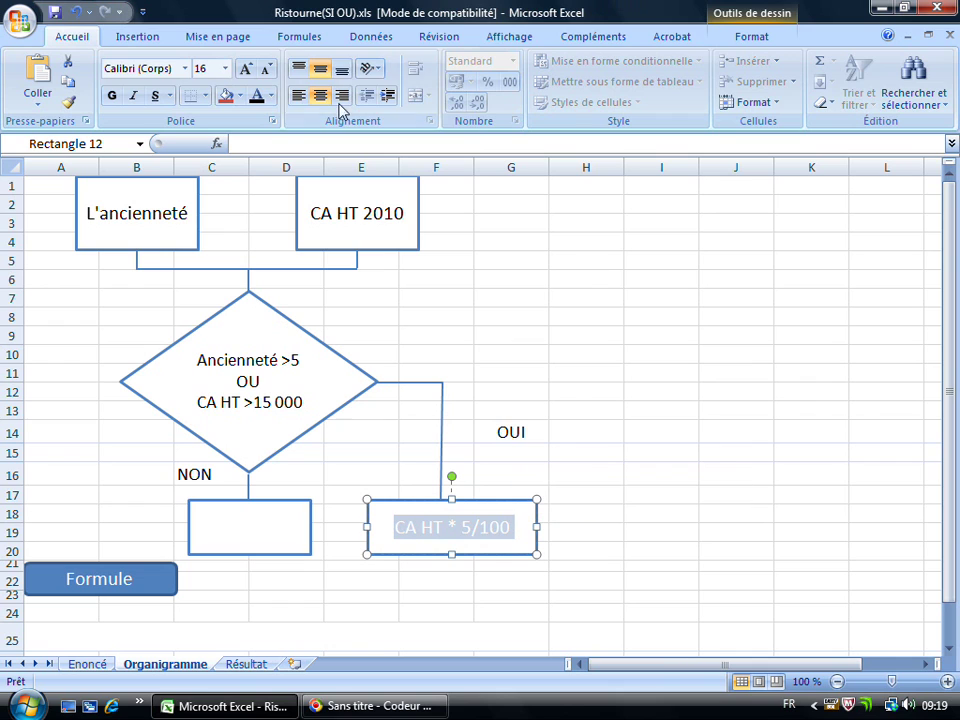
pyautogui.click(255, 96)
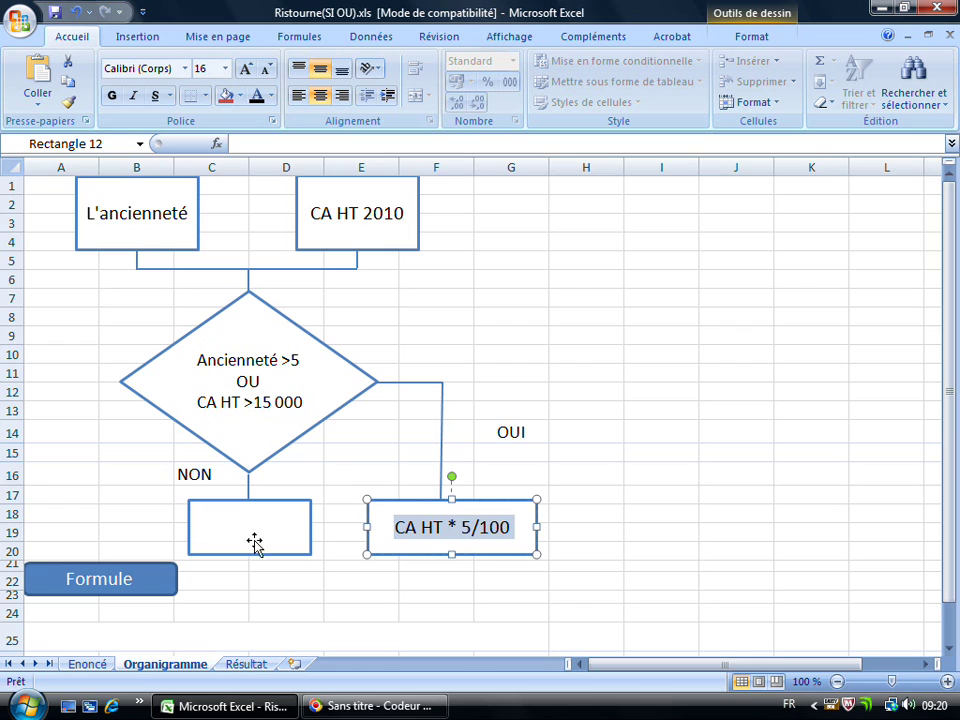
pyautogui.click(224, 525)
pyautogui.moveTo(242, 525); pyautogui.dragTo(308, 525)
pyautogui.click(257, 96)
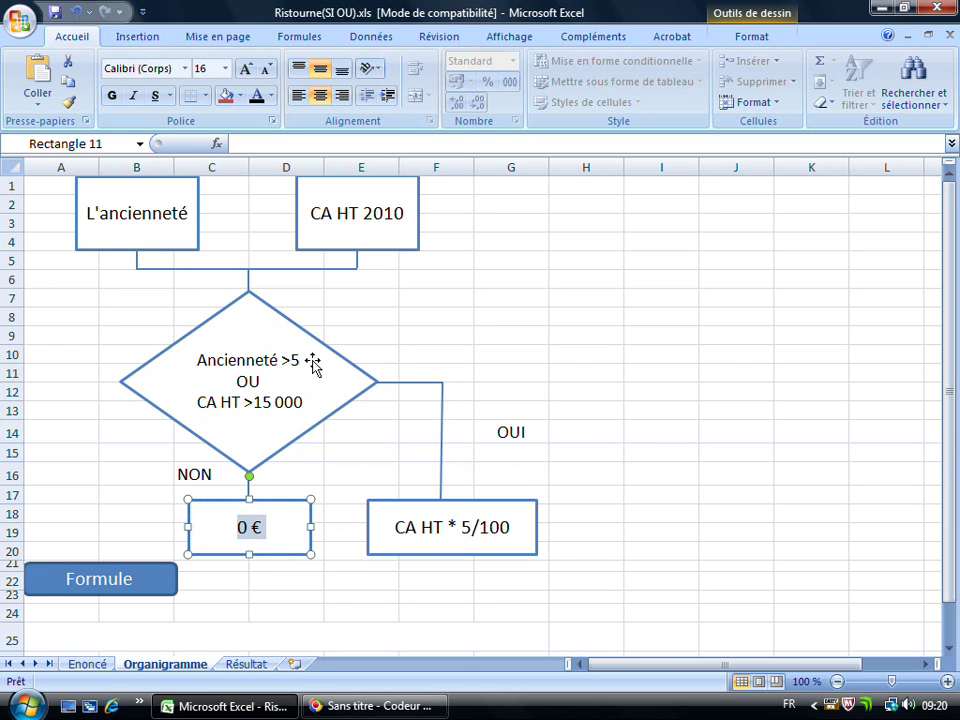
# - Colour the SI(OU) formula text in A25 black and review its OU condition and its two result arguments
pyautogui.click(47, 636)
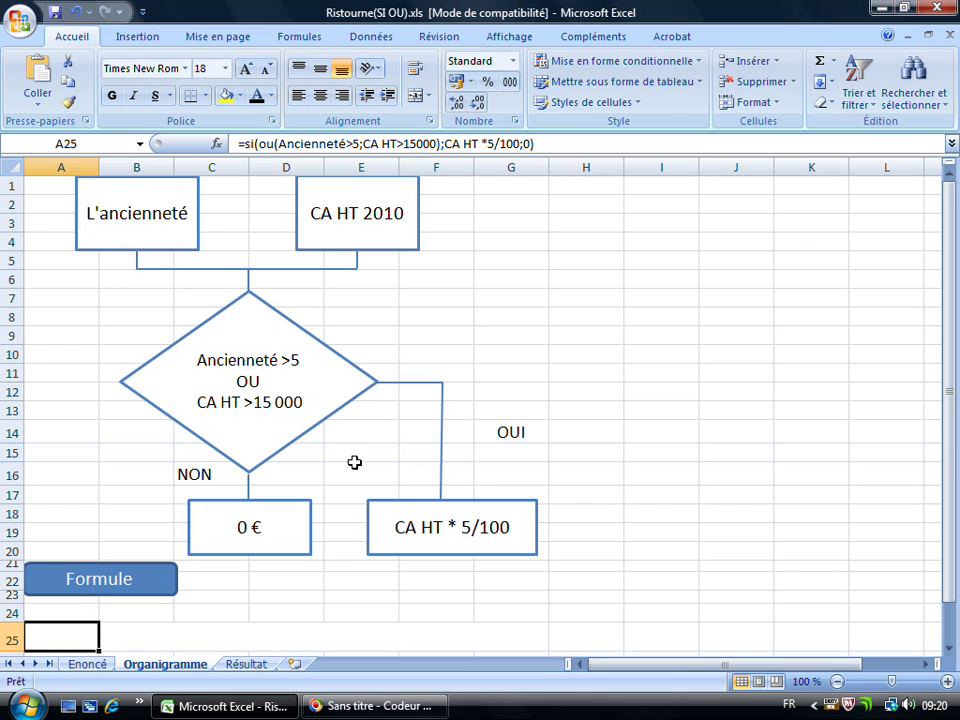
pyautogui.click(257, 96)
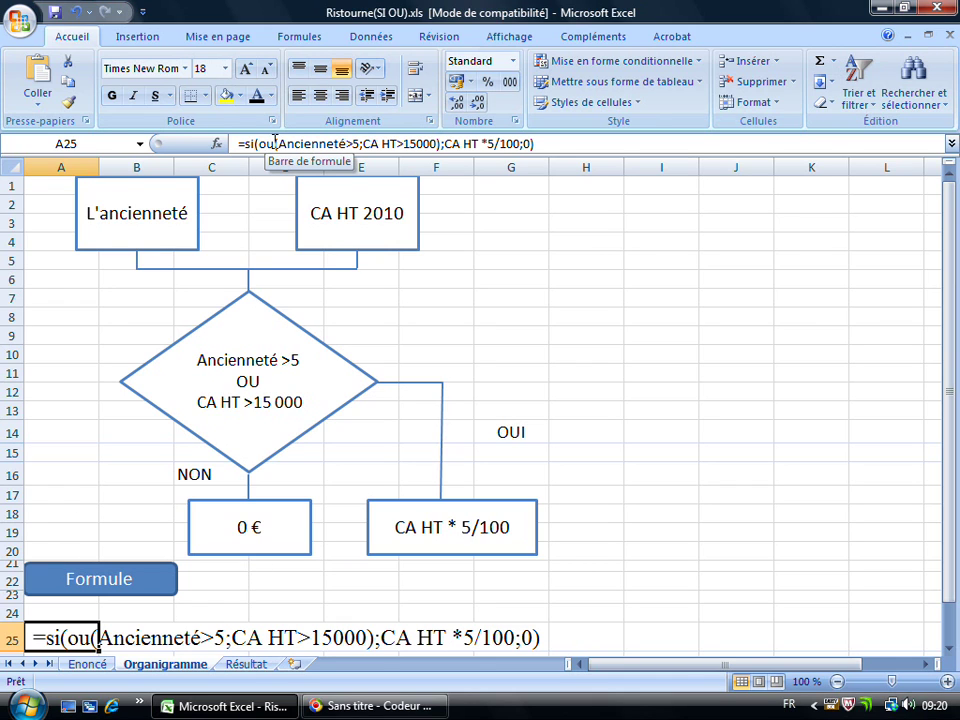
pyautogui.moveTo(258, 145); pyautogui.dragTo(440, 147)
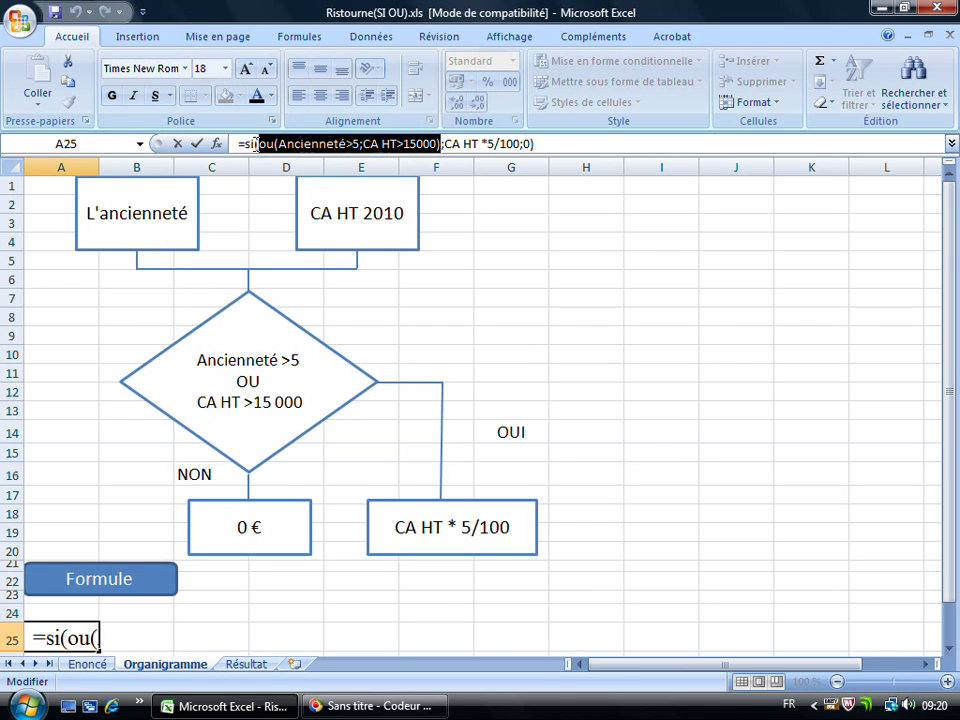
pyautogui.moveTo(445, 144); pyautogui.dragTo(531, 146)
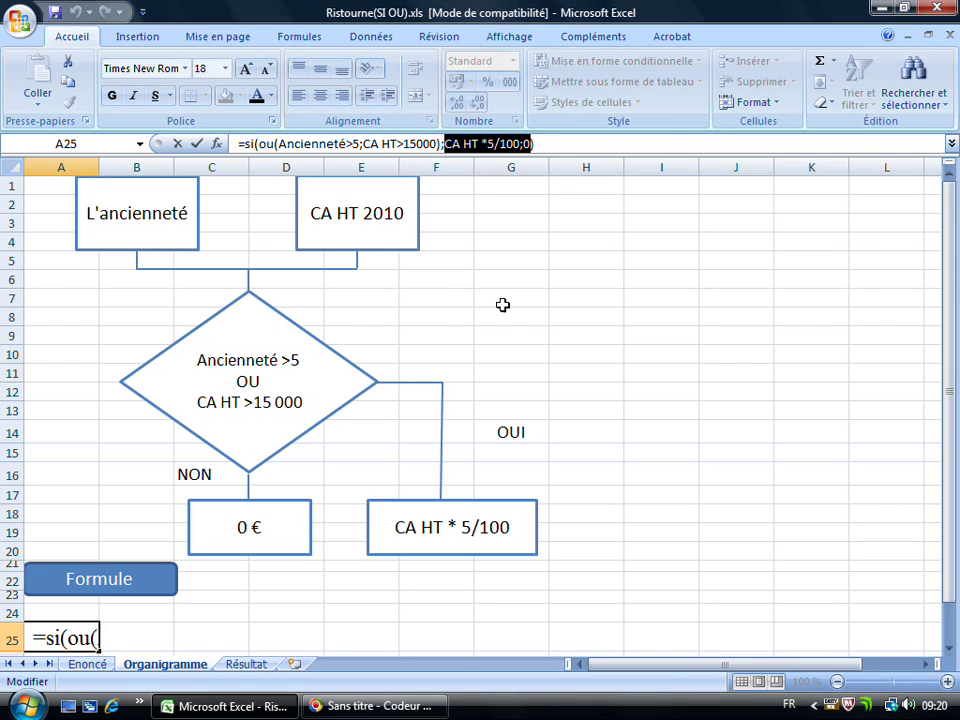
pyautogui.click(45, 512)
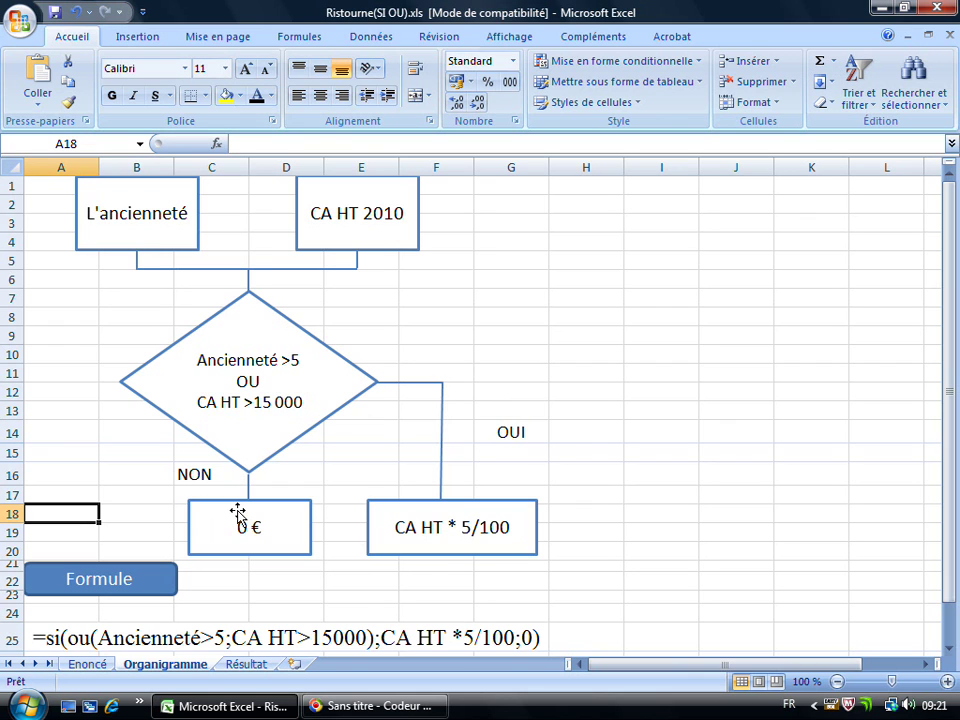
# - On the Résultat sheet, set the font colour of the discount formula in D8 to black
pyautogui.click(246, 664)
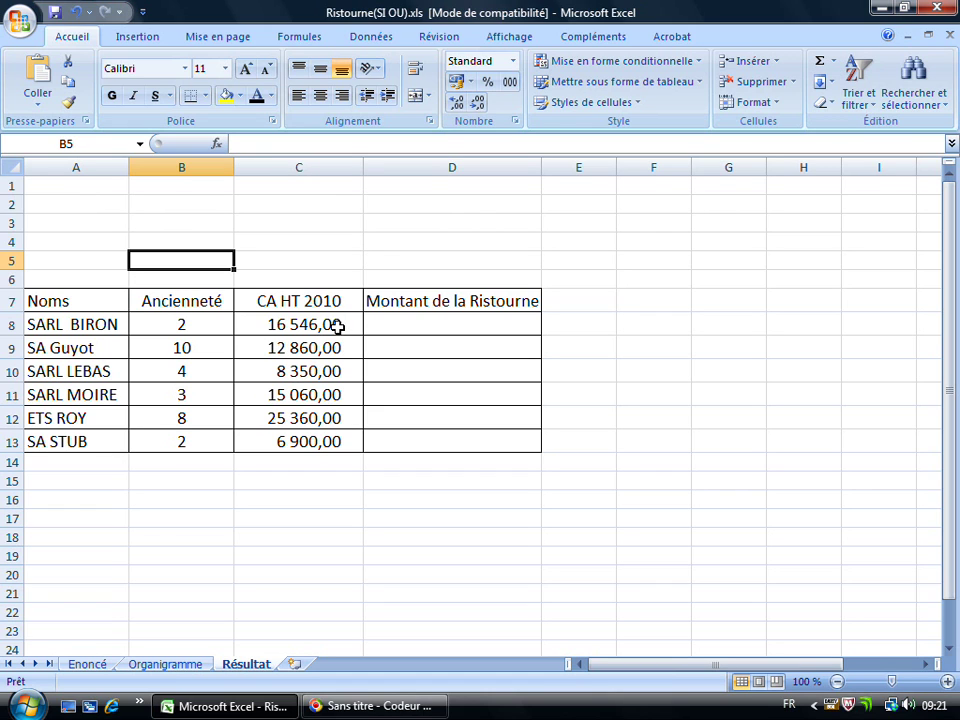
pyautogui.click(401, 324)
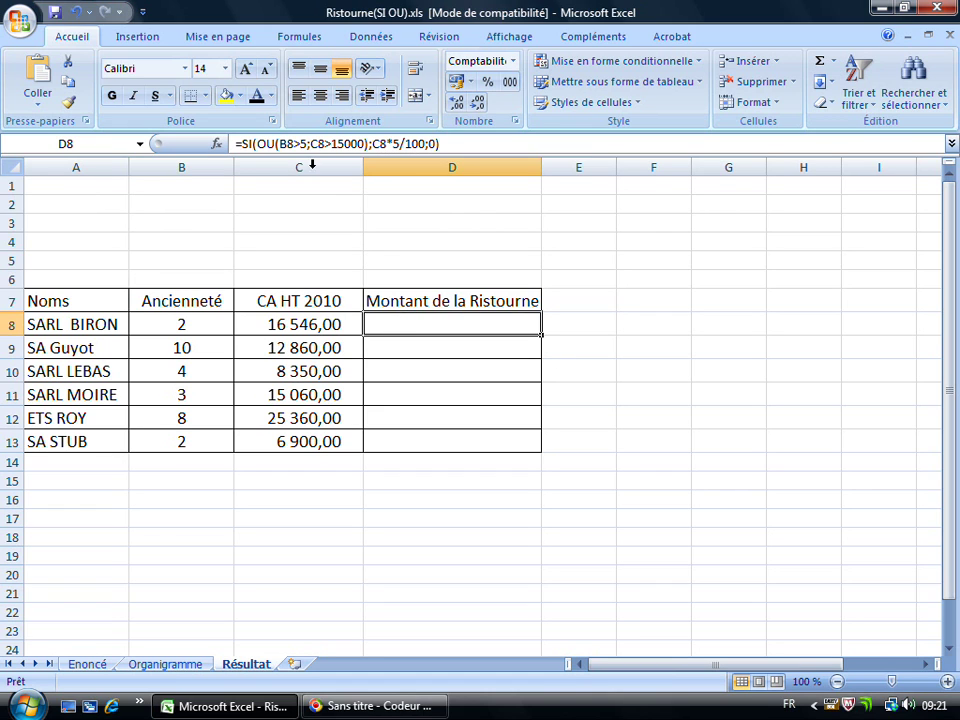
pyautogui.click(256, 97)
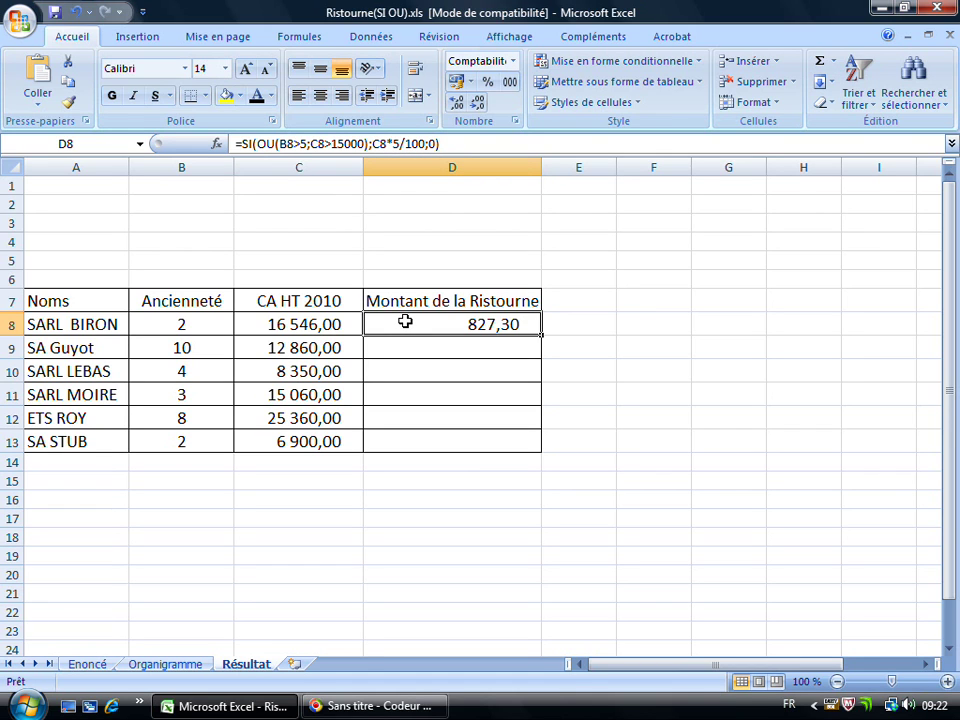
# - Fill the discount formula from D8 down through D13 and check the copied formula in D10
pyautogui.moveTo(541, 335); pyautogui.dragTo(546, 356)
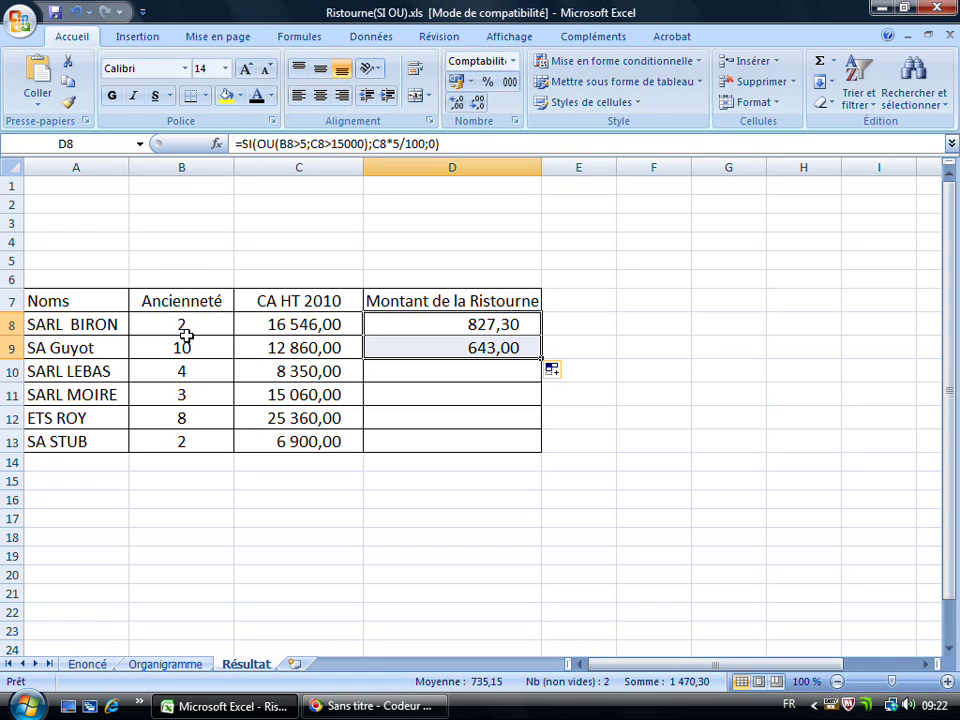
pyautogui.click(390, 351)
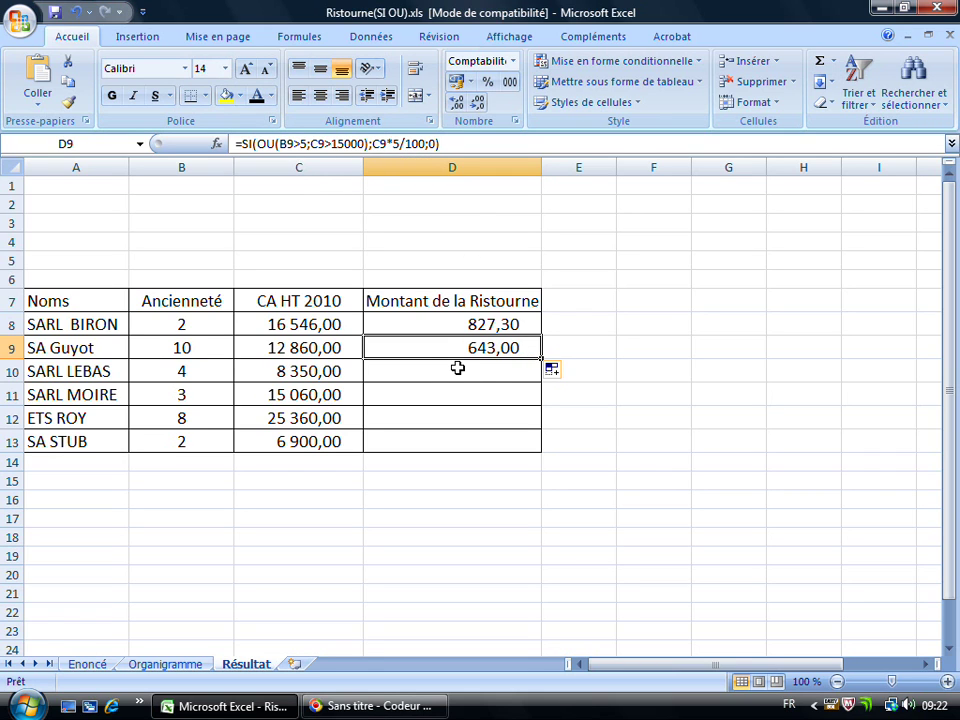
pyautogui.moveTo(541, 360); pyautogui.dragTo(540, 449)
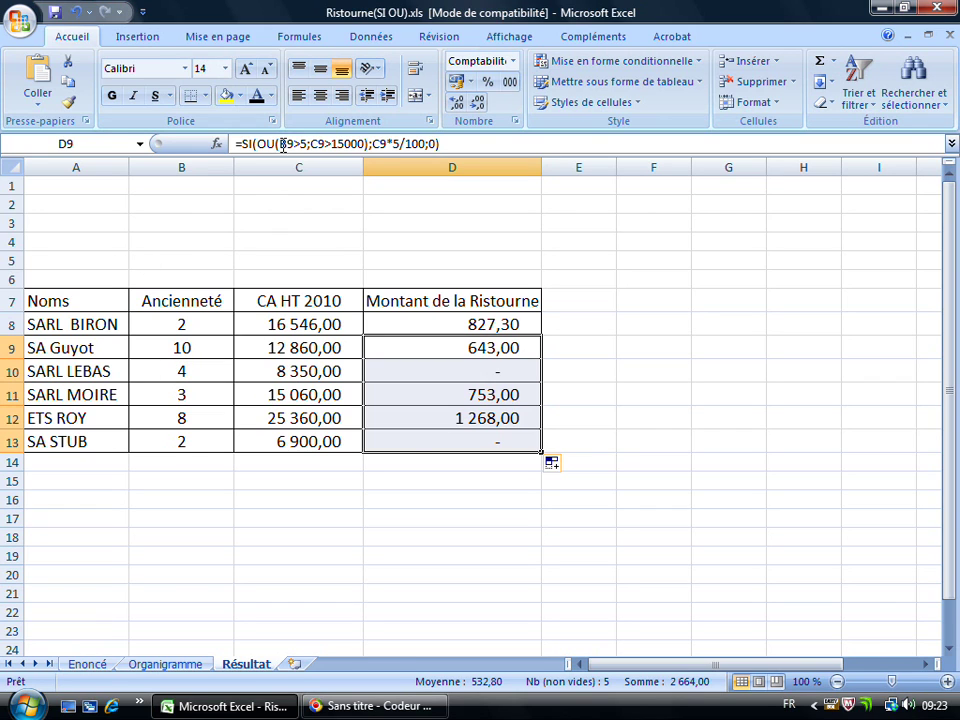
pyautogui.click(413, 373)
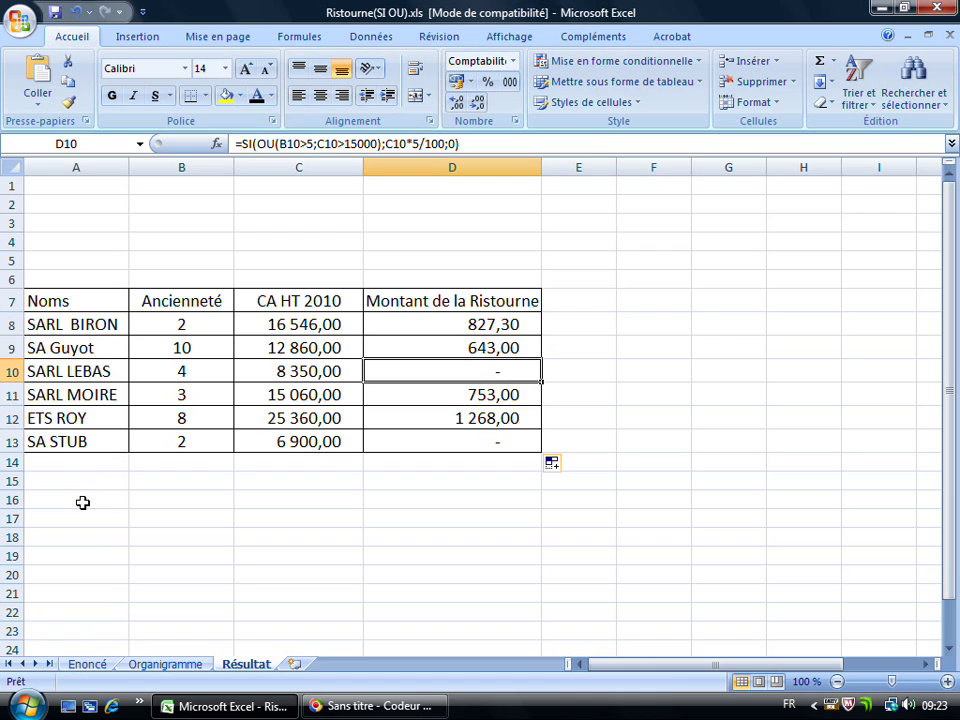
pyautogui.click(82, 502)
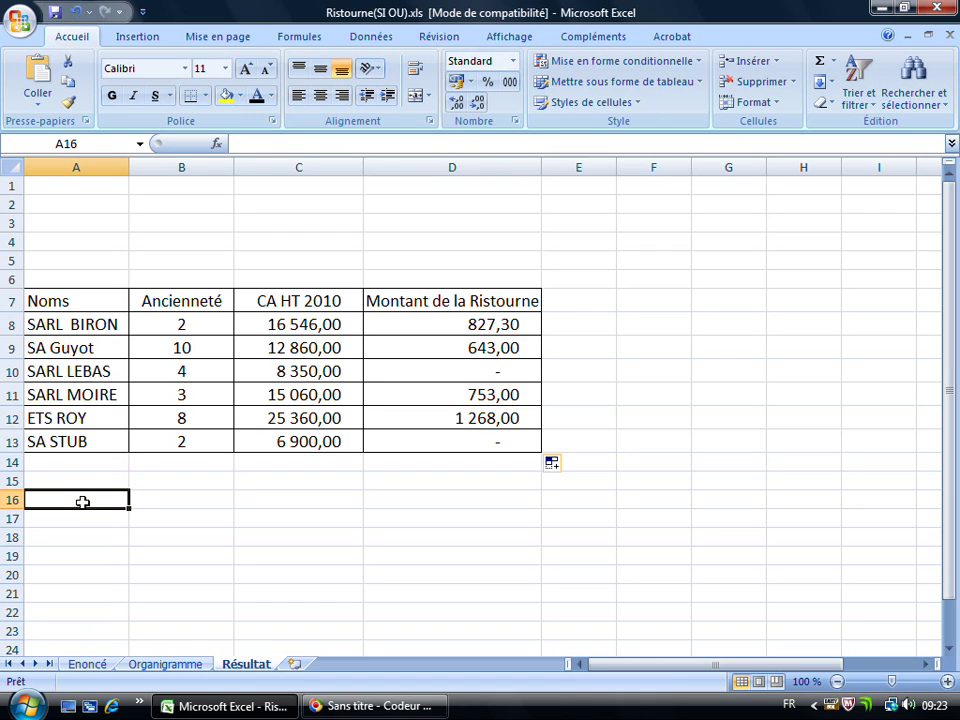